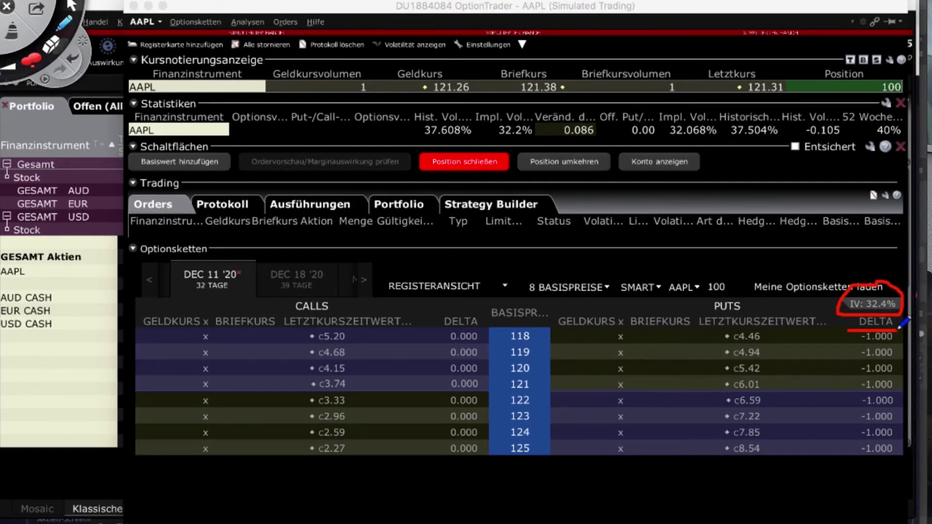
Clear the red annotations and open a sell order ticket for the AAPL DEC 11 '20 118 put.
{"action": "left_click", "coordinate": [12, 33]}
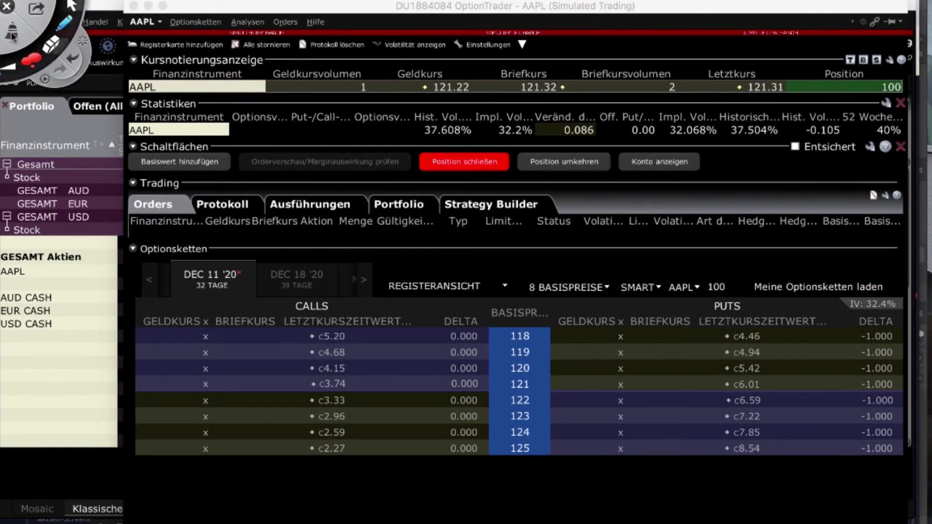
{"action": "left_click", "coordinate": [71, 6]}
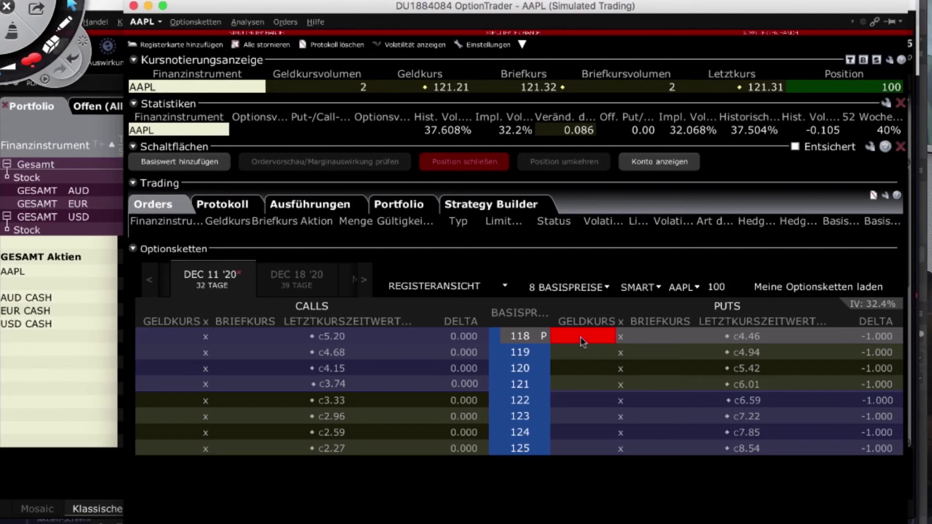
{"action": "left_click", "coordinate": [581, 337]}
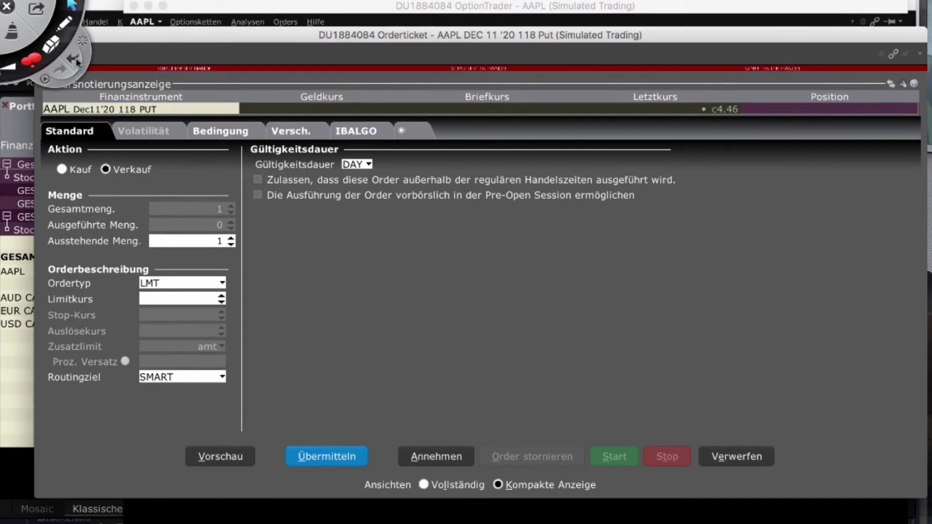
Mark the outstanding quantity and the option contract's name in red on the order ticket, and erase the markings.
{"action": "left_click", "coordinate": [65, 23]}
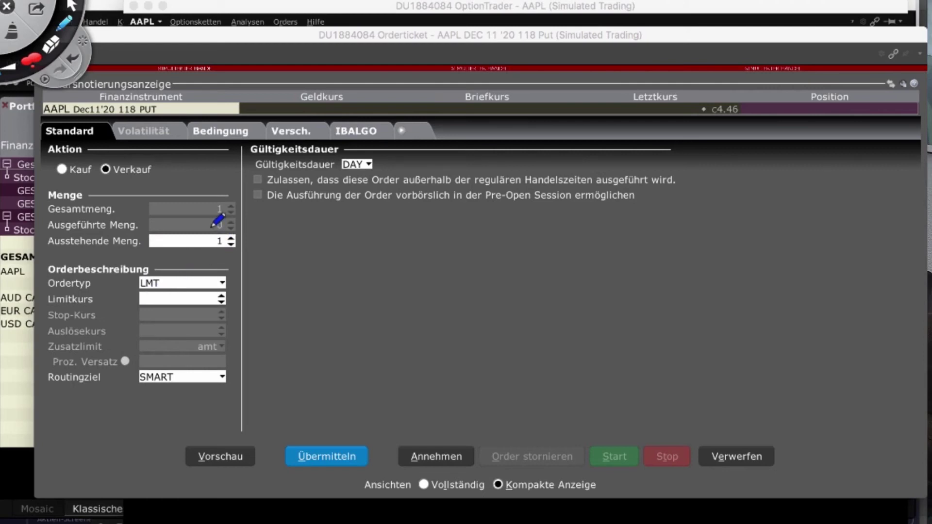
{"action": "mouse_move", "coordinate": [198, 239]}
{"action": "left_mouse_down"}
{"action": "mouse_move", "coordinate": [228, 252]}
{"action": "mouse_move", "coordinate": [232, 228]}
{"action": "mouse_move", "coordinate": [217, 227]}
{"action": "left_mouse_up"}
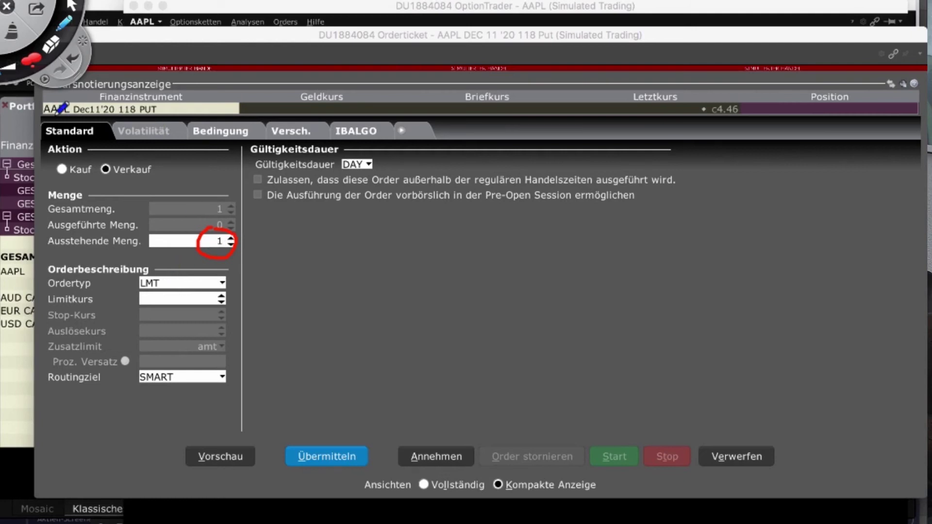
{"action": "mouse_move", "coordinate": [93, 124]}
{"action": "left_mouse_down"}
{"action": "mouse_move", "coordinate": [160, 125]}
{"action": "mouse_move", "coordinate": [174, 97]}
{"action": "mouse_move", "coordinate": [142, 82]}
{"action": "mouse_move", "coordinate": [60, 88]}
{"action": "mouse_move", "coordinate": [48, 113]}
{"action": "mouse_move", "coordinate": [74, 118]}
{"action": "mouse_move", "coordinate": [66, 117]}
{"action": "left_mouse_up"}
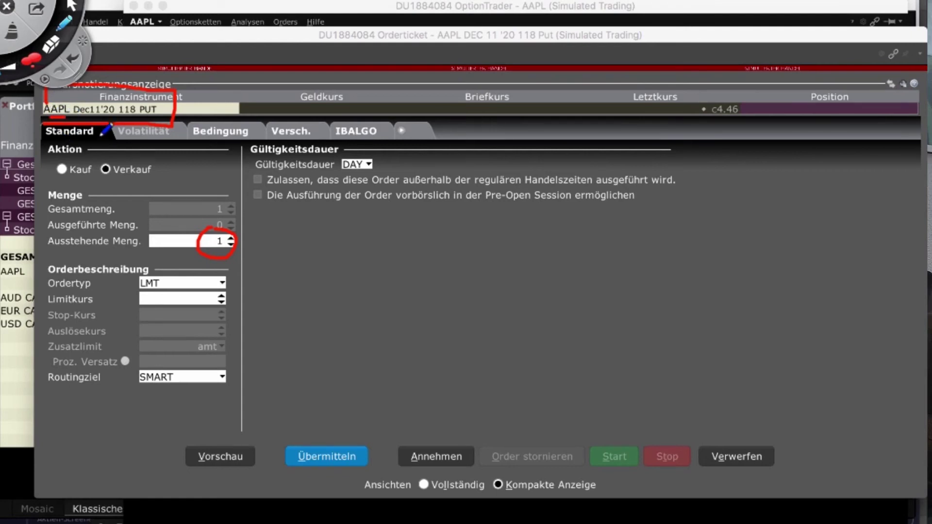
{"action": "left_click_drag", "start_coordinate": [80, 116], "coordinate": [136, 118]}
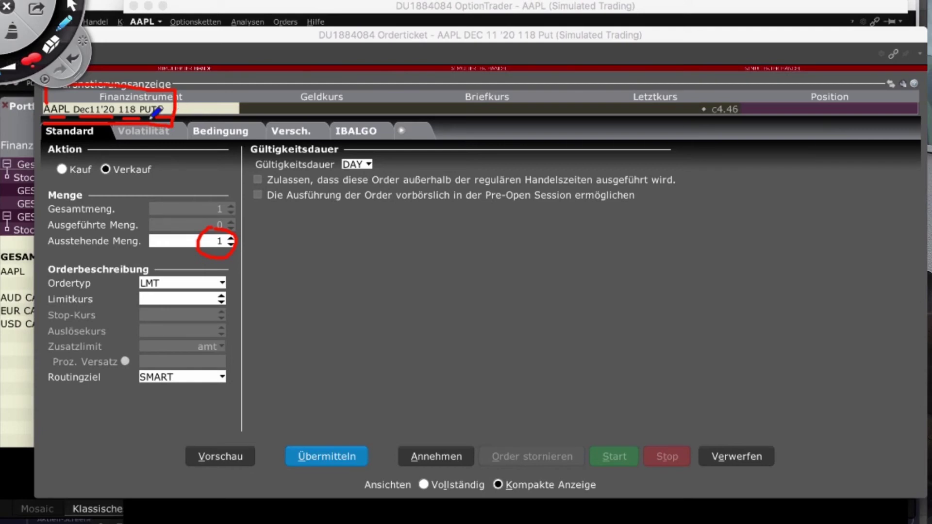
{"action": "left_click", "coordinate": [12, 32]}
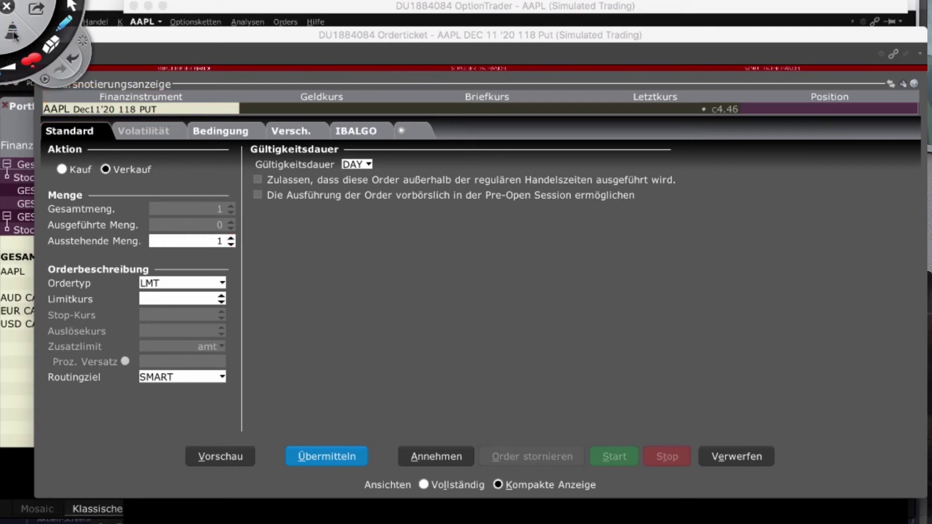
Set the put order's type to MKT.
{"action": "left_click", "coordinate": [71, 6]}
{"action": "left_click", "coordinate": [222, 284]}
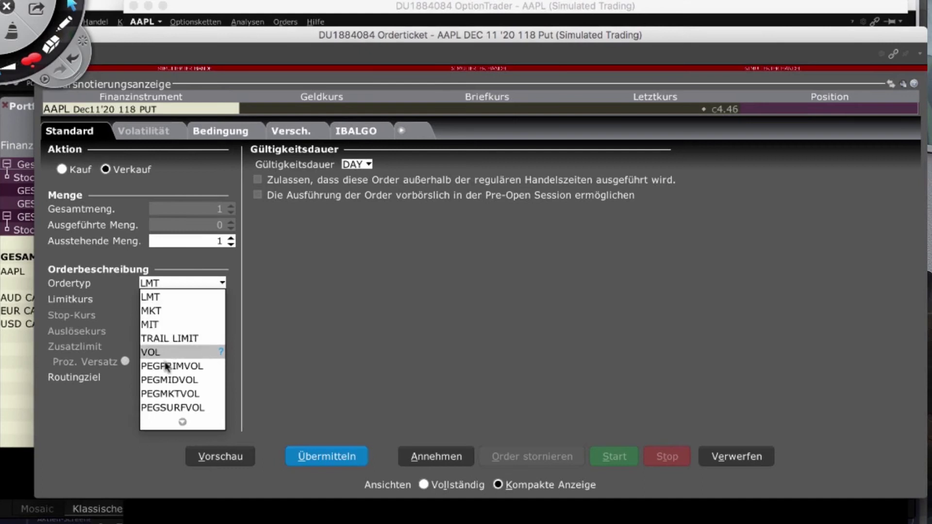
{"action": "left_click", "coordinate": [176, 313]}
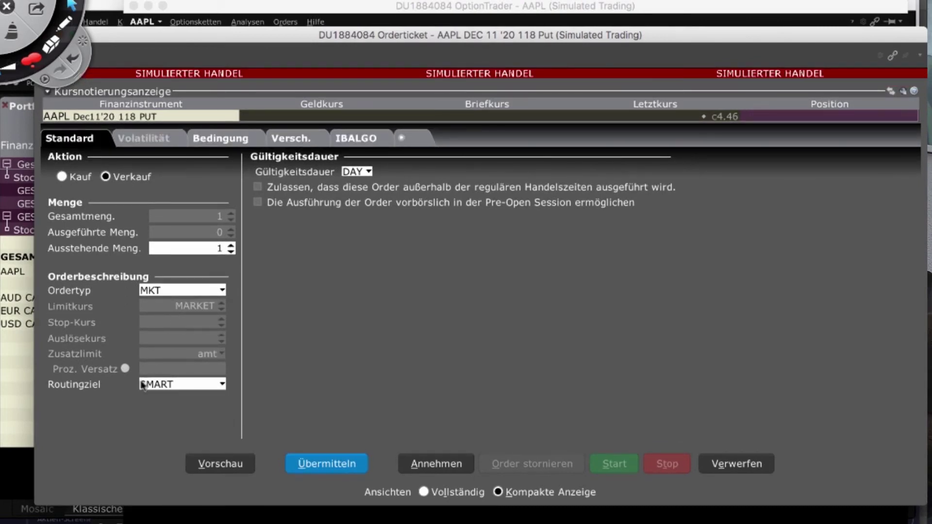
Underline the SMART routing destination and circle the order's validity setting in red.
{"action": "left_click", "coordinate": [66, 28]}
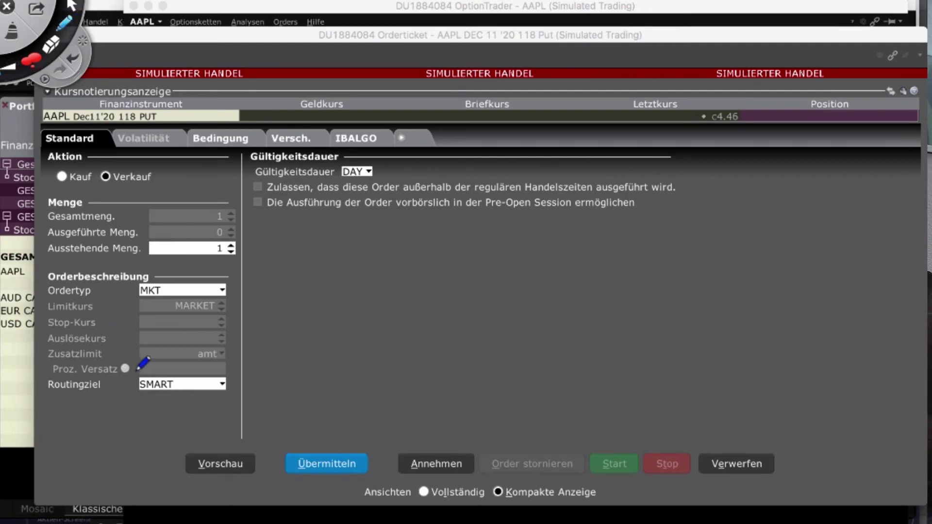
{"action": "left_click_drag", "start_coordinate": [129, 399], "coordinate": [203, 401]}
{"action": "mouse_move", "coordinate": [380, 156]}
{"action": "left_mouse_down"}
{"action": "mouse_move", "coordinate": [332, 180]}
{"action": "mouse_move", "coordinate": [372, 181]}
{"action": "mouse_move", "coordinate": [379, 156]}
{"action": "left_mouse_up"}
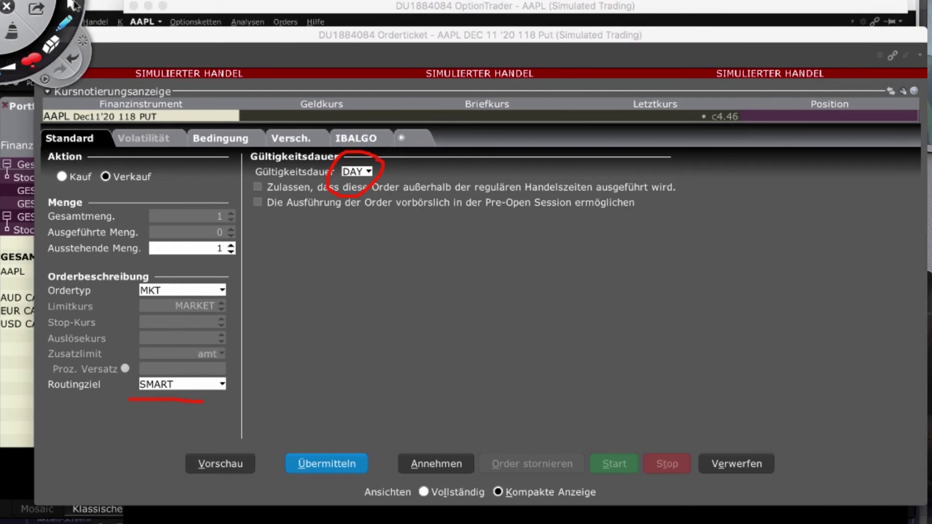
Set the put order's validity to GTC and submit the ticket for confirmation.
{"action": "left_click", "coordinate": [72, 5]}
{"action": "left_click", "coordinate": [367, 172]}
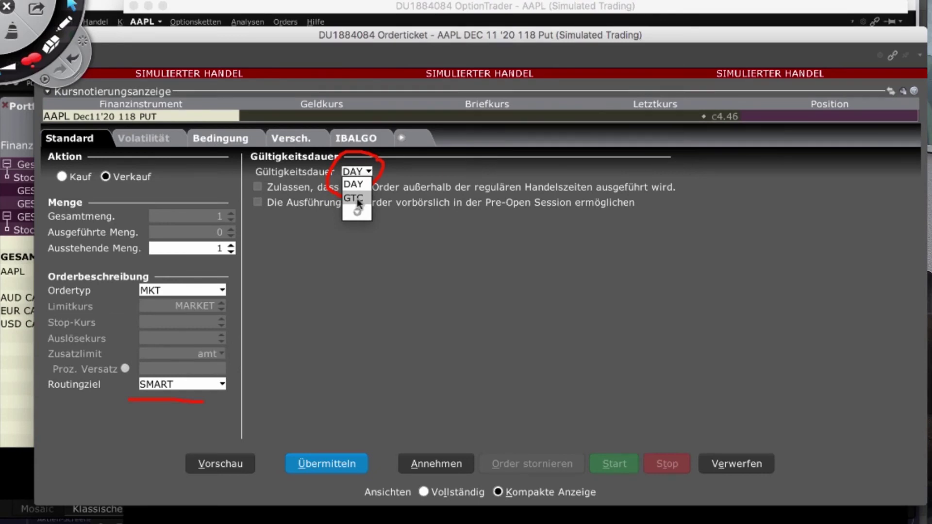
{"action": "left_click", "coordinate": [351, 186]}
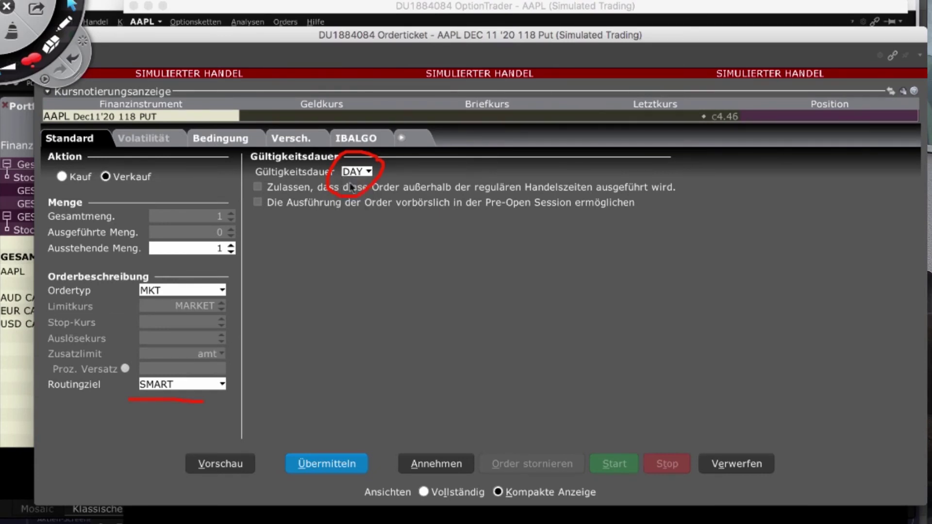
{"action": "left_click", "coordinate": [355, 171]}
{"action": "left_click", "coordinate": [360, 199]}
{"action": "left_click", "coordinate": [15, 34]}
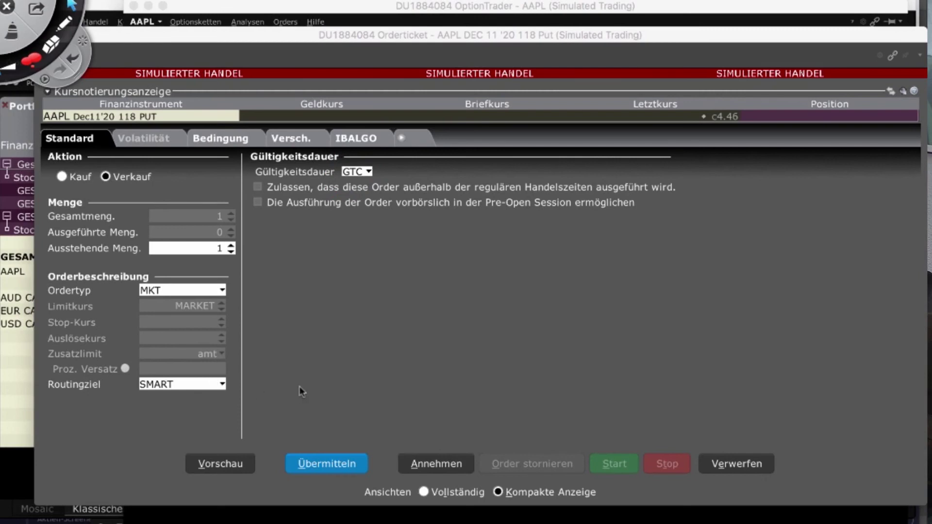
{"action": "left_click", "coordinate": [327, 464]}
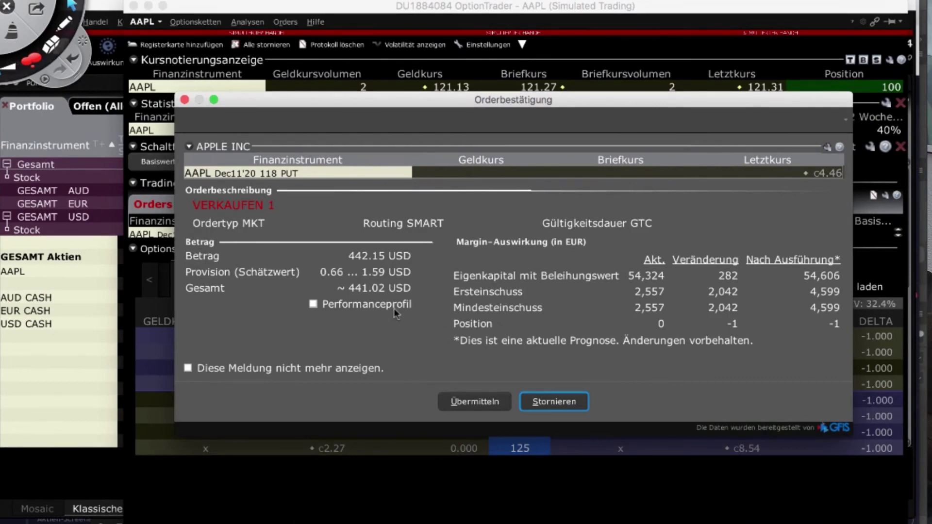
Annotate the estimated commission and total amount in red on the order confirmation.
{"action": "left_click", "coordinate": [64, 22]}
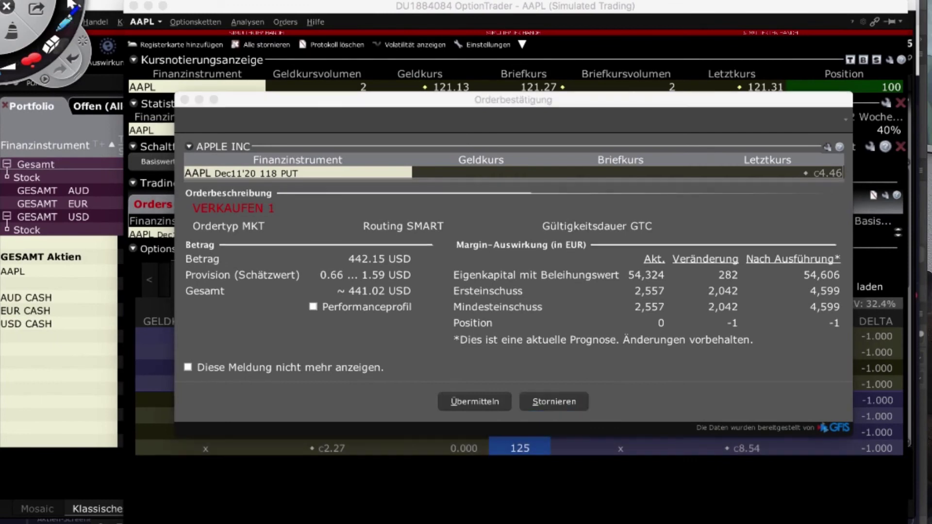
{"action": "mouse_move", "coordinate": [343, 305]}
{"action": "left_mouse_down"}
{"action": "mouse_move", "coordinate": [415, 291]}
{"action": "mouse_move", "coordinate": [337, 279]}
{"action": "mouse_move", "coordinate": [342, 313]}
{"action": "left_mouse_up"}
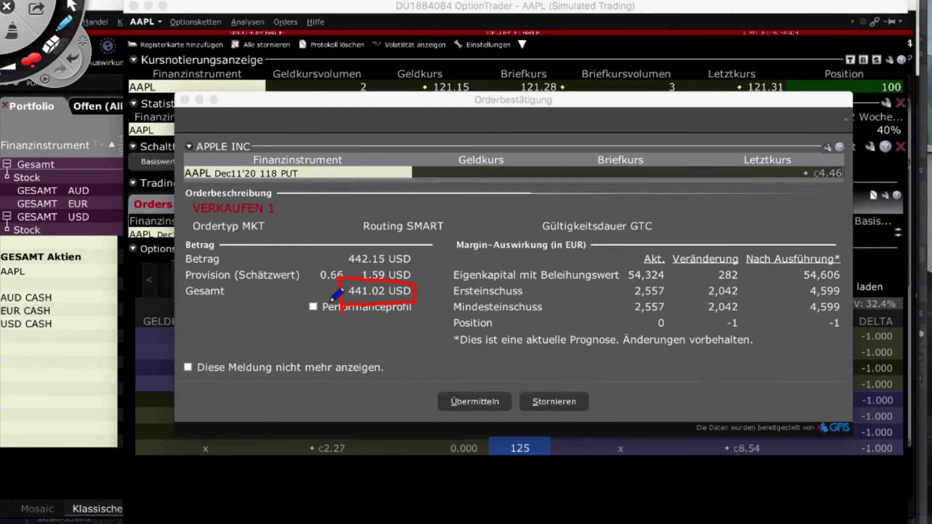
{"action": "left_click_drag", "start_coordinate": [316, 285], "coordinate": [341, 282]}
{"action": "mouse_move", "coordinate": [335, 286]}
{"action": "left_mouse_down"}
{"action": "mouse_move", "coordinate": [313, 281]}
{"action": "mouse_move", "coordinate": [405, 252]}
{"action": "mouse_move", "coordinate": [424, 277]}
{"action": "left_mouse_up"}
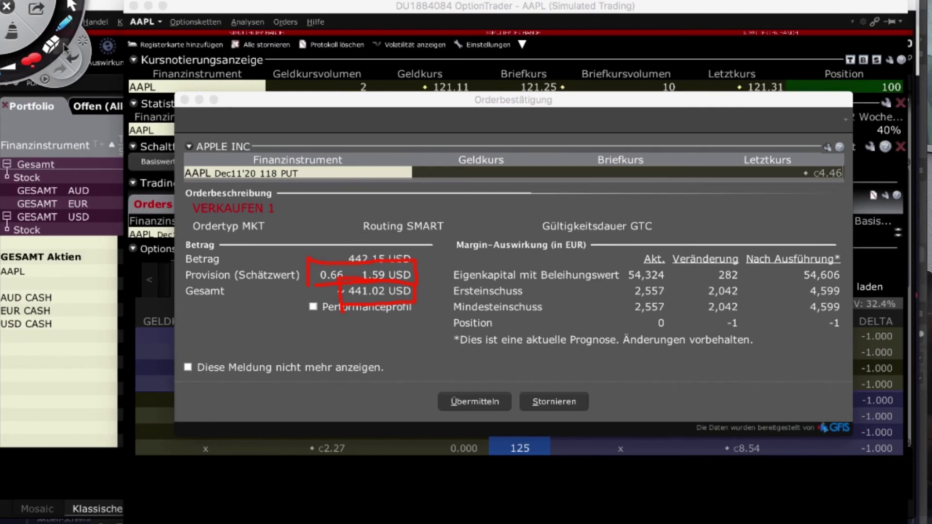
{"action": "left_click", "coordinate": [14, 34]}
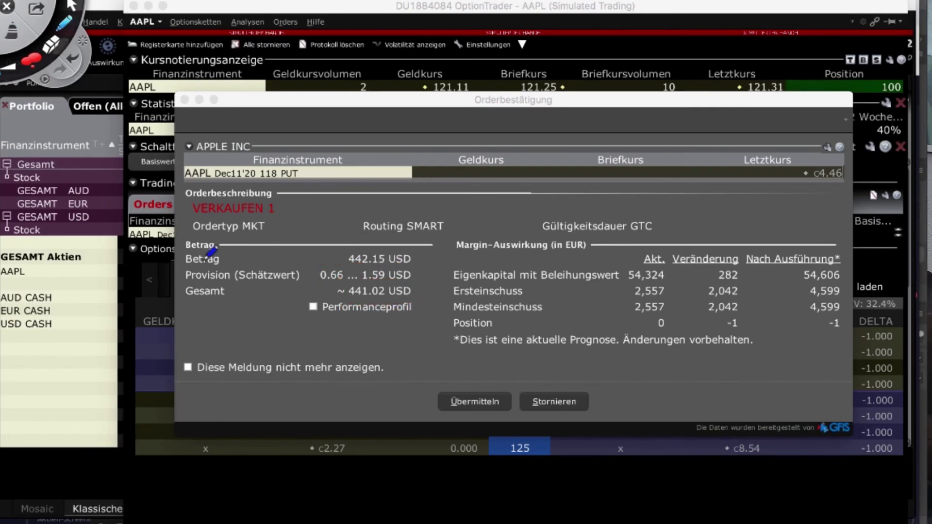
{"action": "left_click_drag", "start_coordinate": [328, 299], "coordinate": [348, 299]}
Transmit the put sell order, acknowledge the automatic cancellation date notice, and expand the order overview.
{"action": "left_click", "coordinate": [72, 6]}
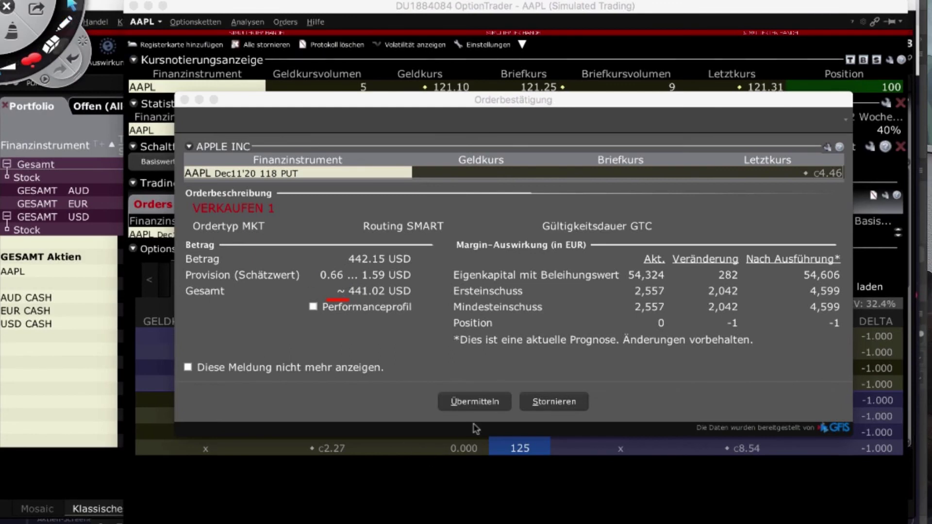
{"action": "left_click", "coordinate": [481, 405]}
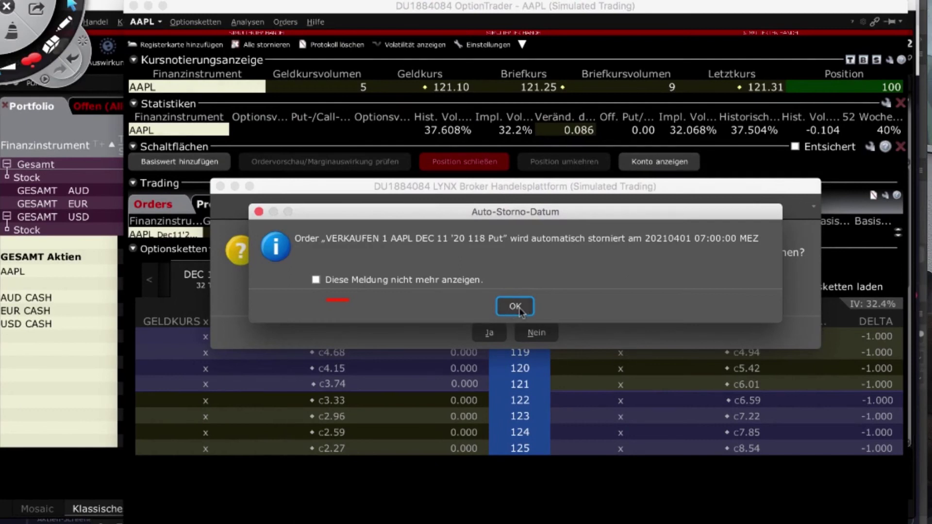
{"action": "left_click", "coordinate": [517, 309]}
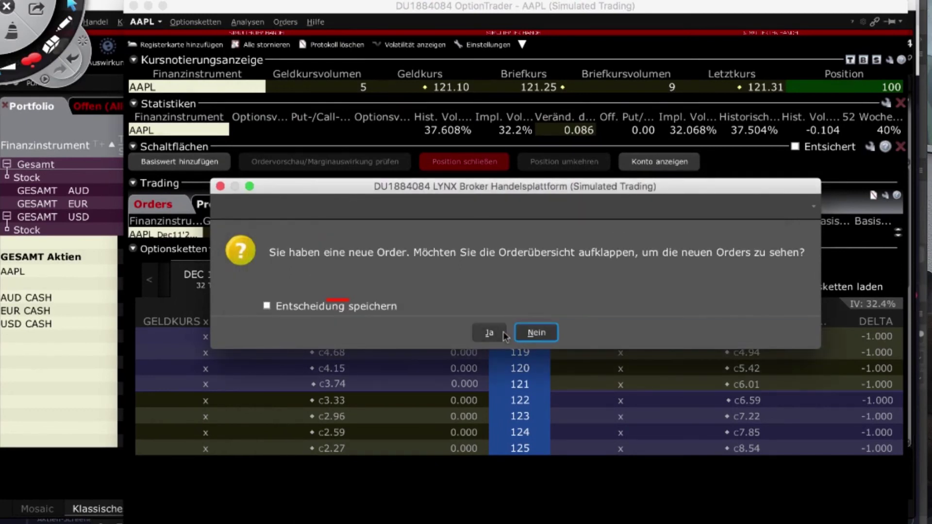
{"action": "left_click", "coordinate": [490, 334]}
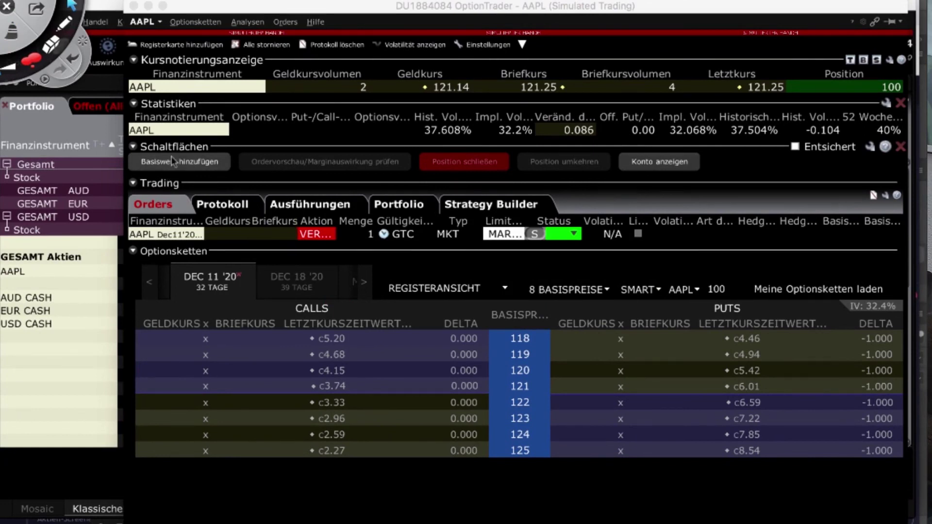
Minimize the OptionTrader window and check the open orders list and the portfolio in the main trading window.
{"action": "left_click", "coordinate": [148, 5]}
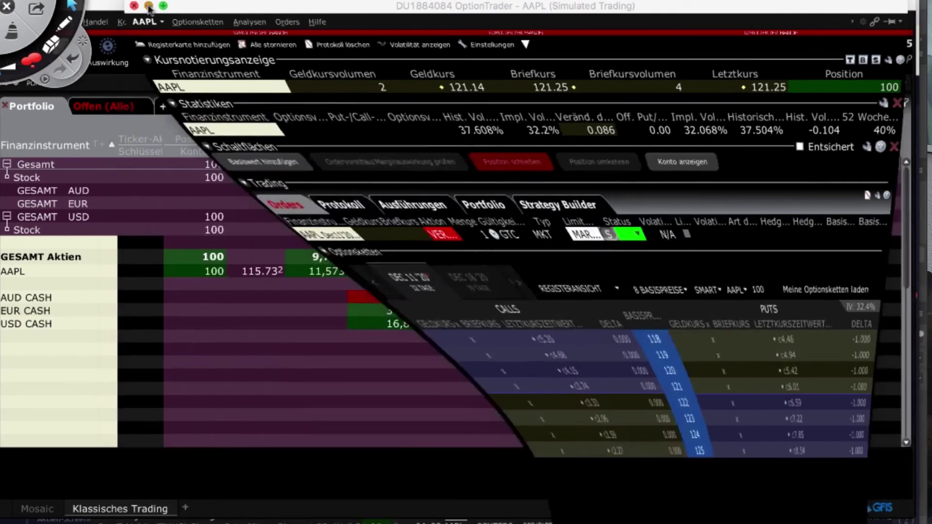
{"action": "left_click", "coordinate": [104, 106]}
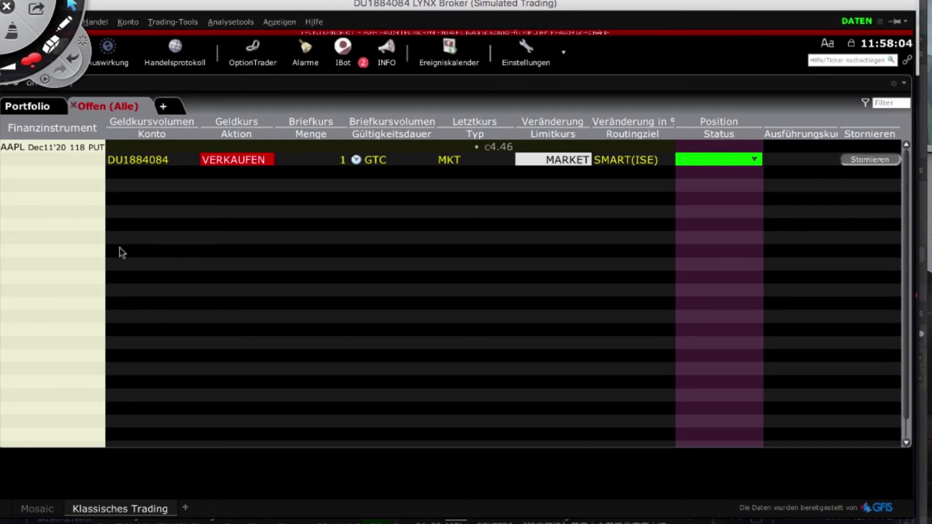
{"action": "left_click", "coordinate": [34, 110]}
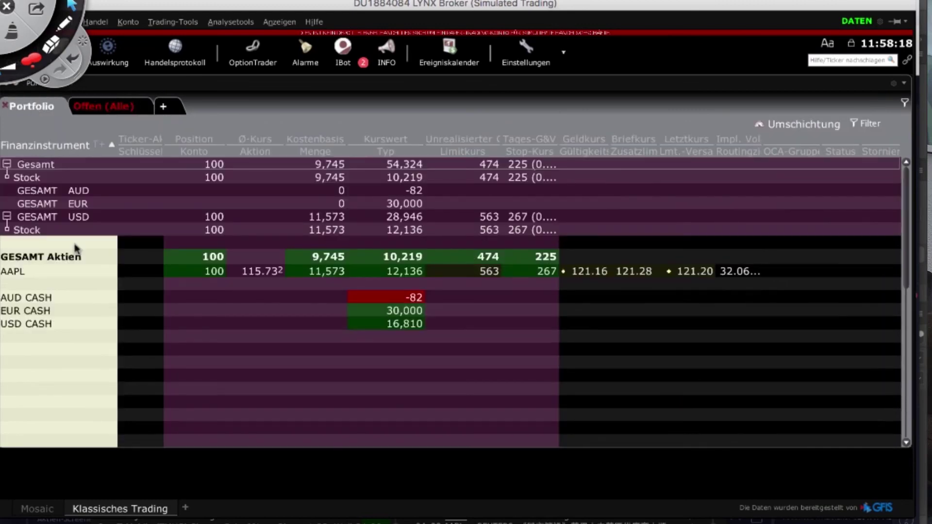